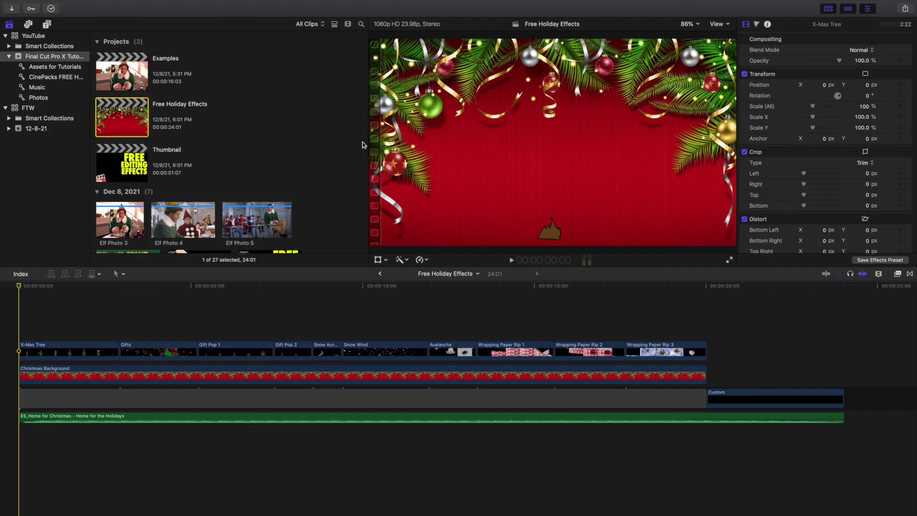
Play and stop the Free Holiday Effects preview, returning to its start
{"action": "key", "text": "space"}
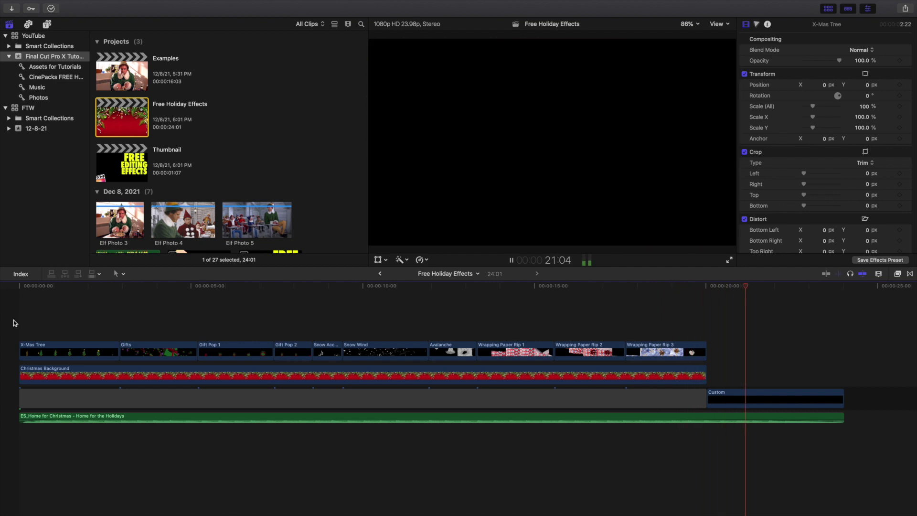
{"action": "key", "text": "space"}
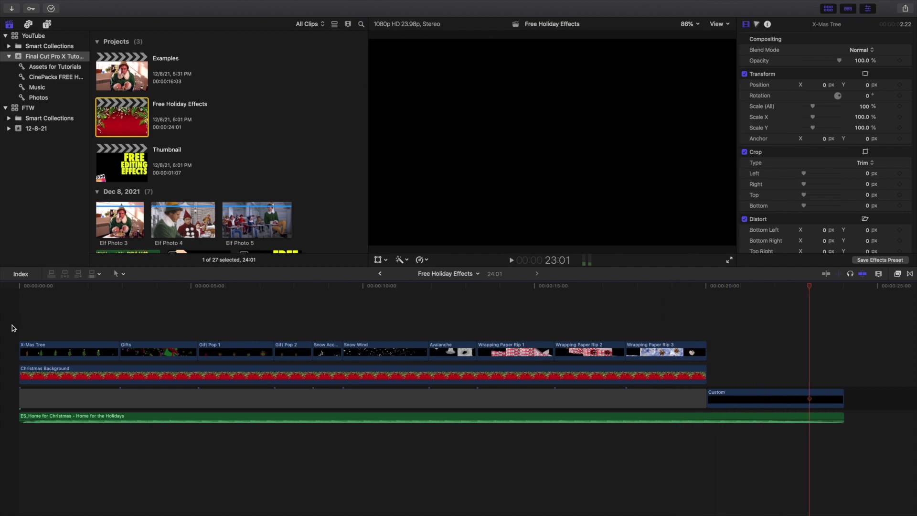
{"action": "key", "text": "Home"}
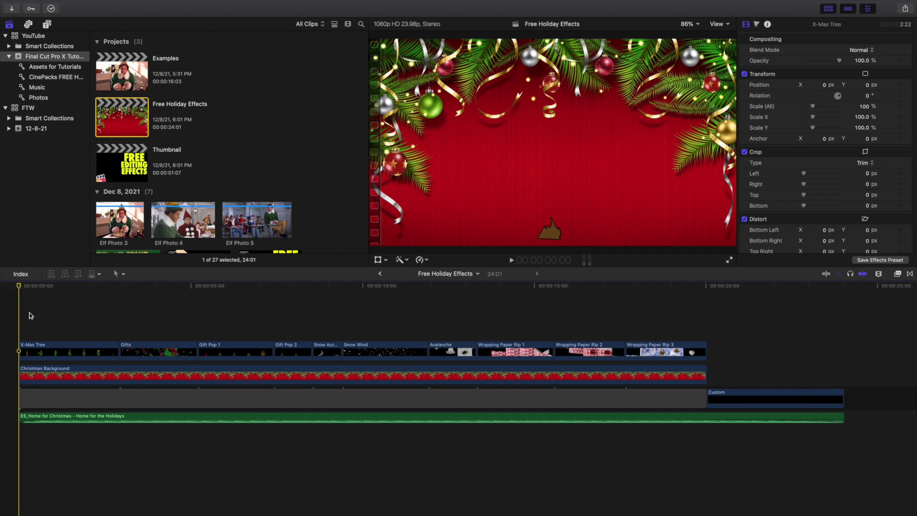
Open the Examples project and list the ten clips in the CinePacks collection
{"action": "double_click", "coordinate": [130, 79]}
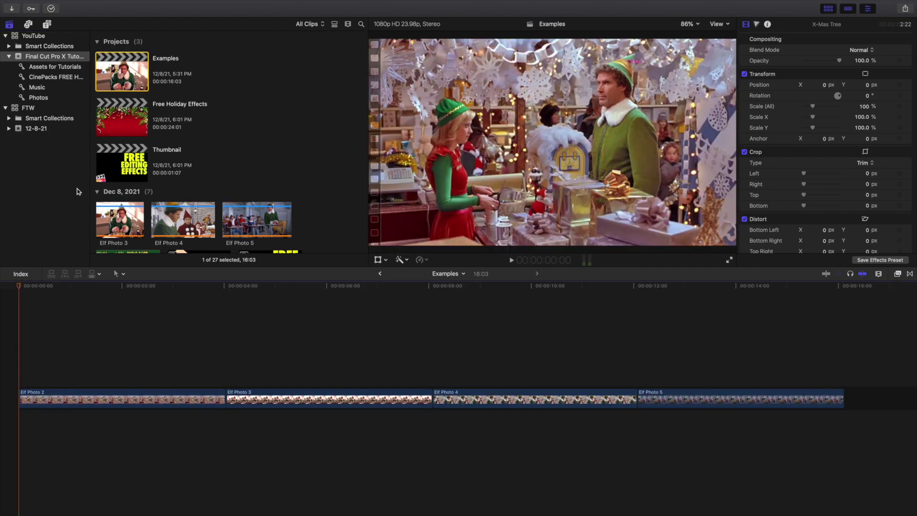
{"action": "left_click", "coordinate": [178, 299]}
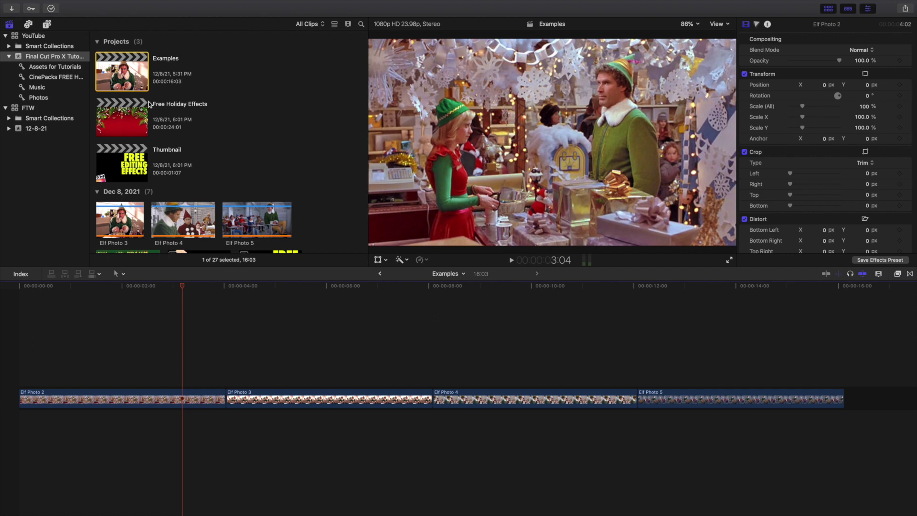
{"action": "left_click", "coordinate": [69, 79]}
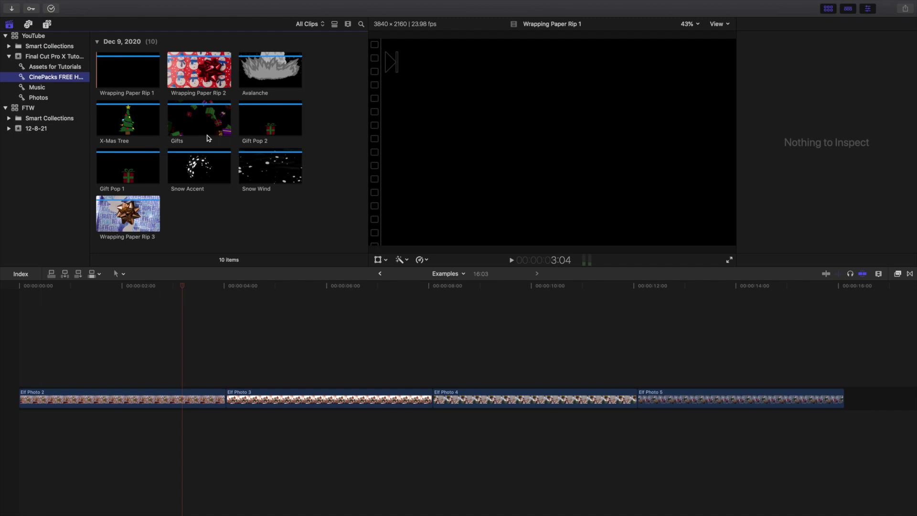
{"action": "left_click", "coordinate": [13, 9]}
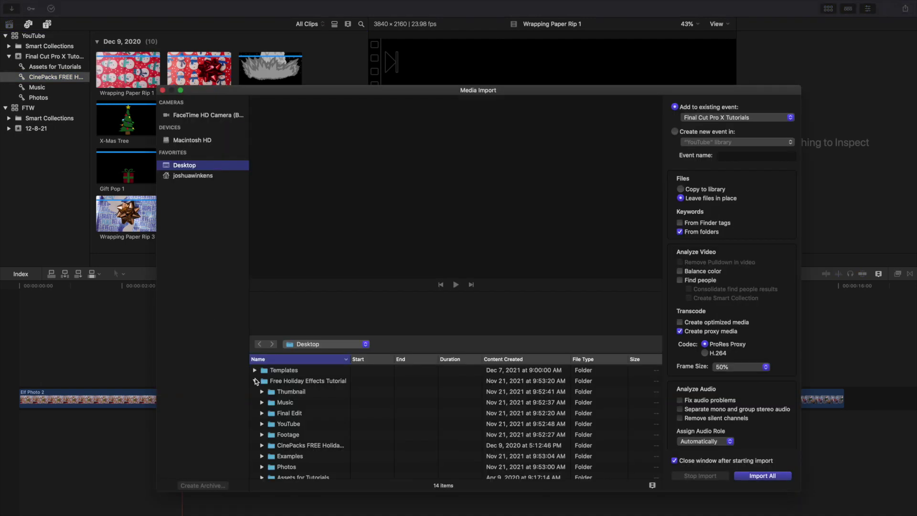
{"action": "scroll", "coordinate": [258, 383], "scroll_direction": "down", "scroll_amount": 3}
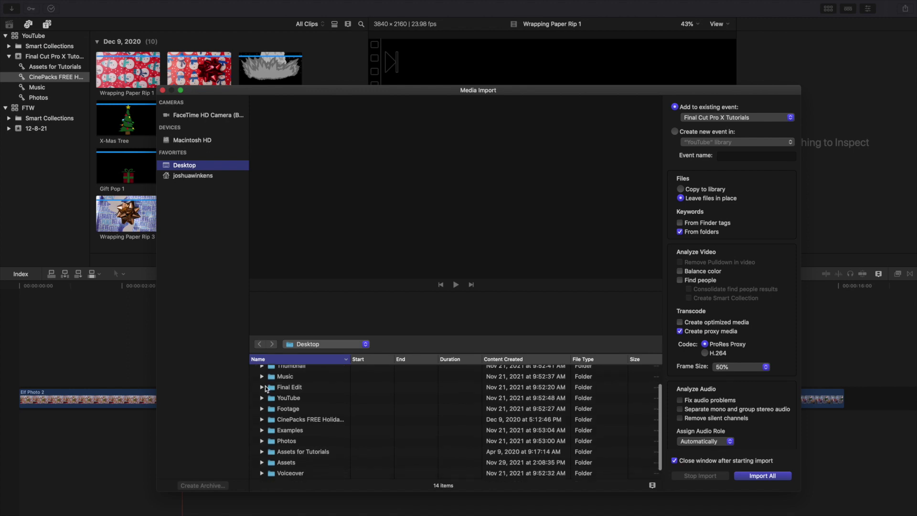
{"action": "left_click", "coordinate": [296, 419]}
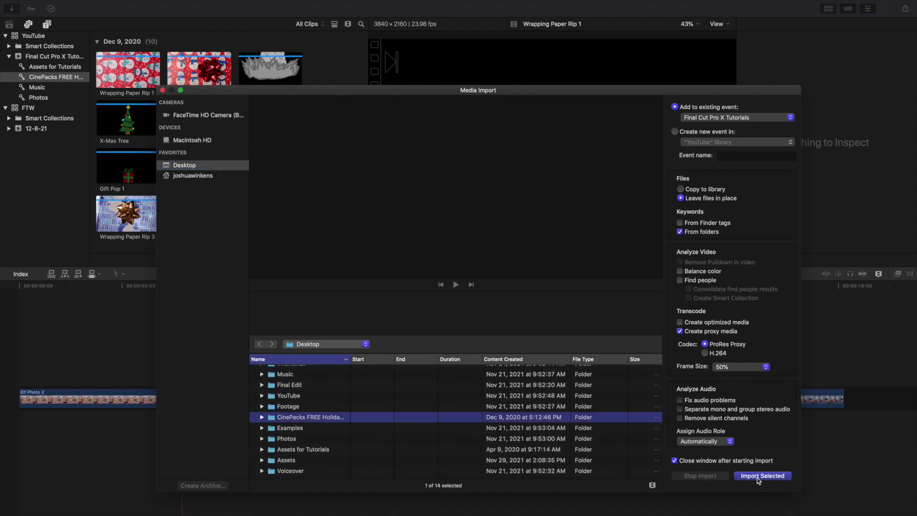
{"action": "left_click", "coordinate": [162, 90]}
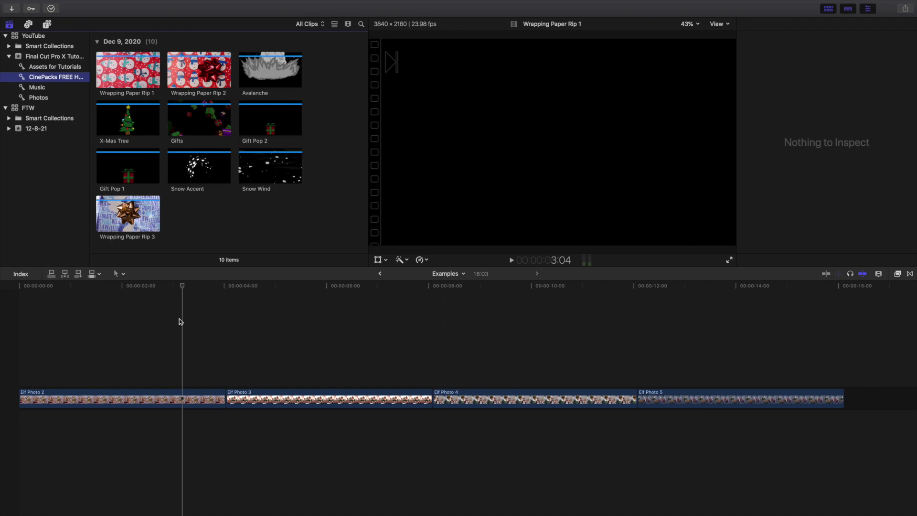
Show the Inspector and place X-Mas Tree above Elf Photo 2 at the start, previewing it
{"action": "left_click", "coordinate": [16, 345]}
{"action": "key", "text": "super+4"}
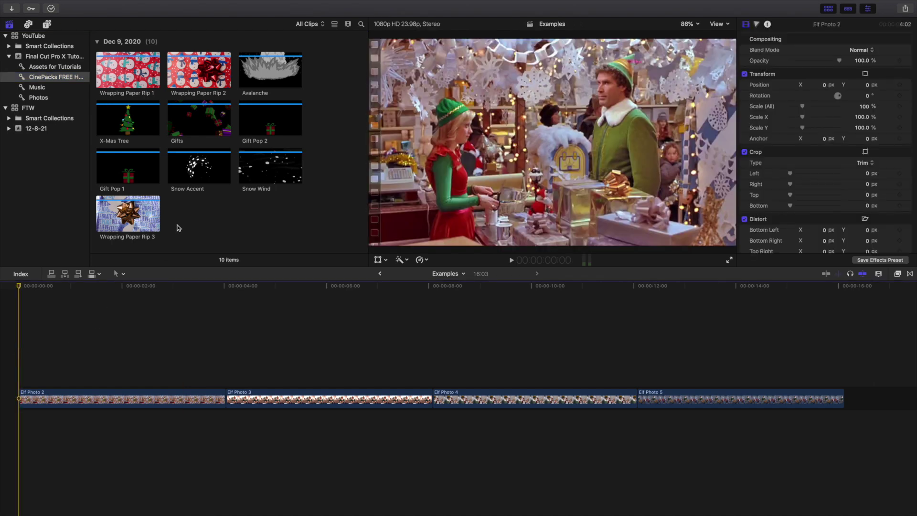
{"action": "left_click", "coordinate": [117, 122]}
{"action": "left_click_drag", "start_coordinate": [117, 122], "coordinate": [14, 356]}
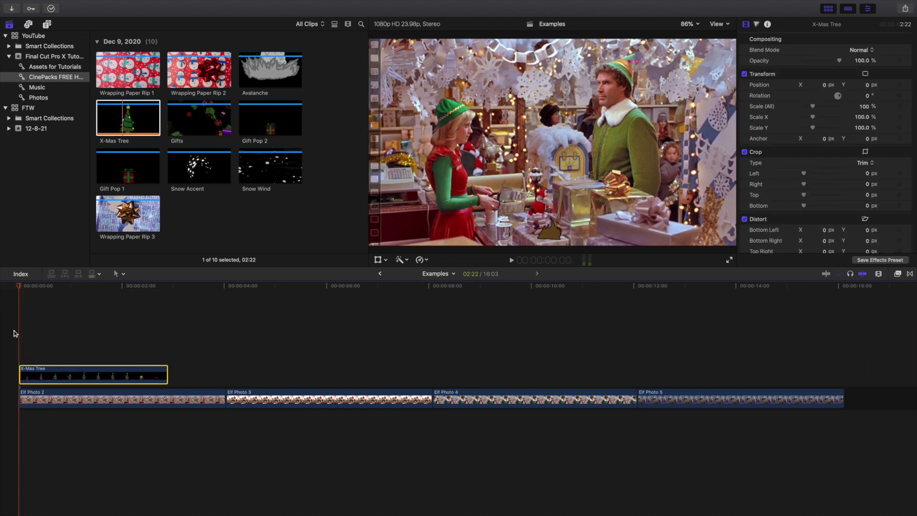
{"action": "key", "text": "space"}
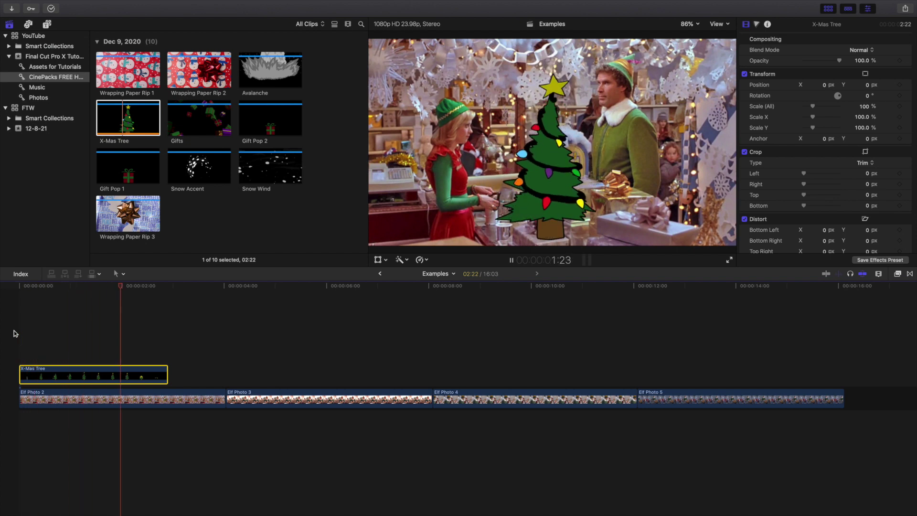
{"action": "left_click", "coordinate": [14, 332]}
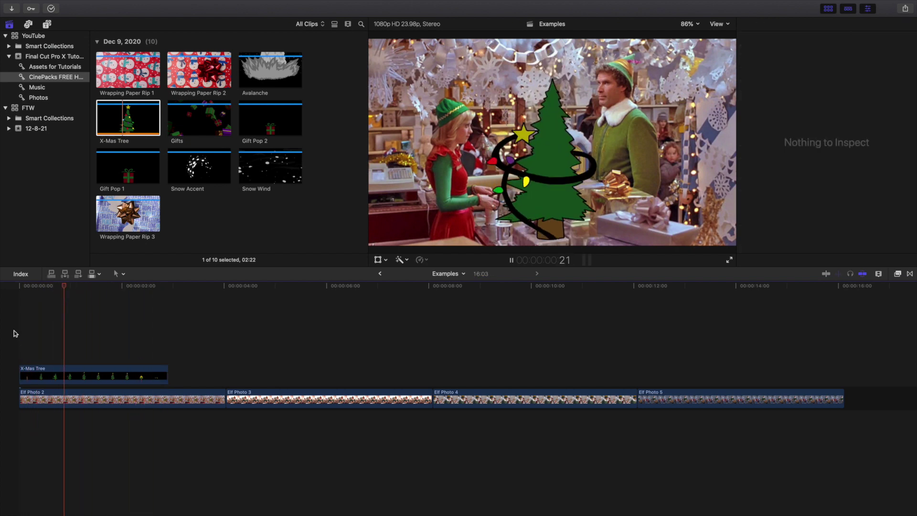
{"action": "key", "text": "space"}
Stack the Gifts clip above Elf Photo 2 and preview both overlays together
{"action": "left_click_drag", "start_coordinate": [203, 113], "coordinate": [18, 382]}
{"action": "left_click", "coordinate": [19, 332]}
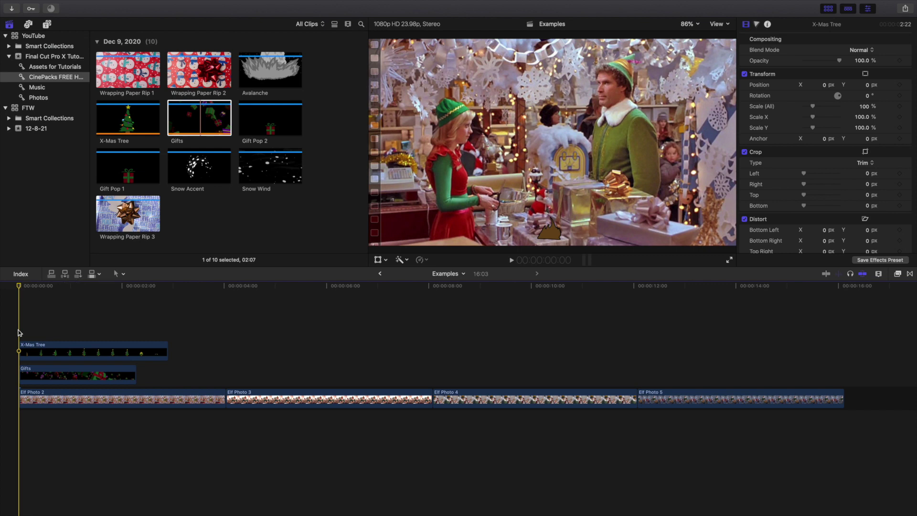
{"action": "key", "text": "space"}
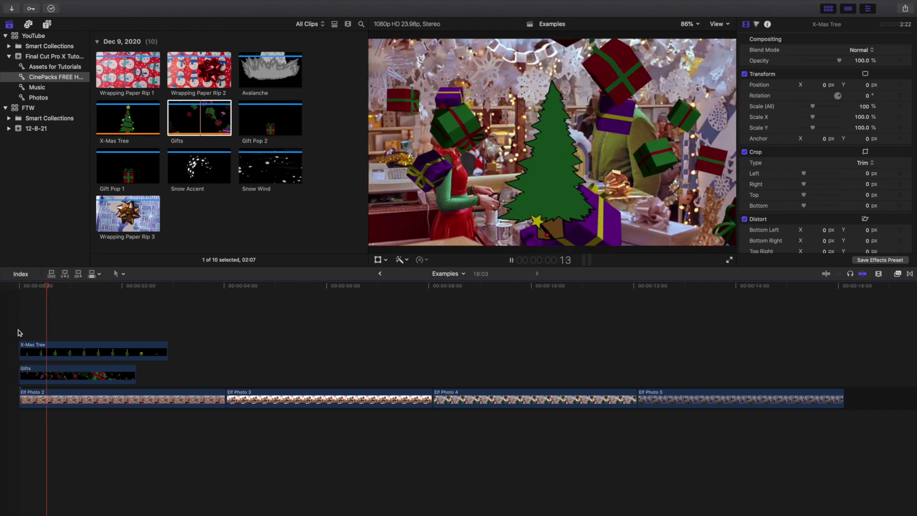
{"action": "key", "text": "Home"}
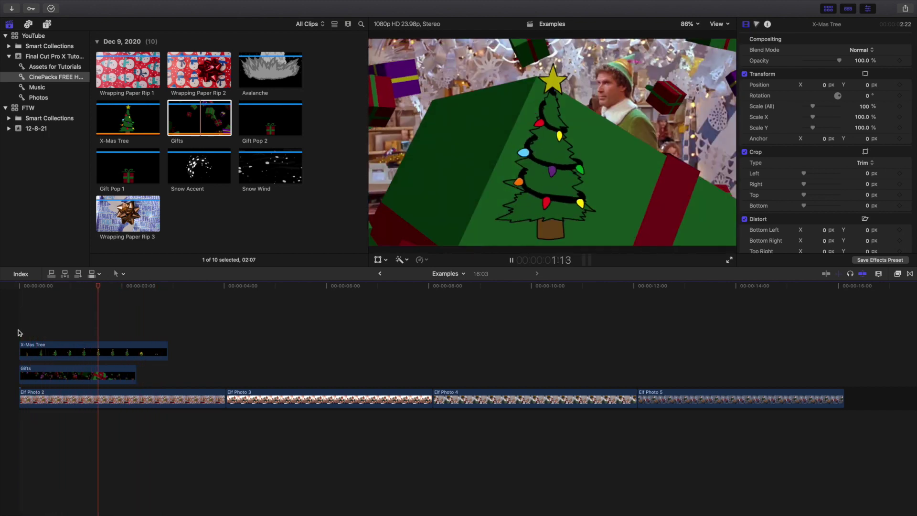
{"action": "key", "text": "space"}
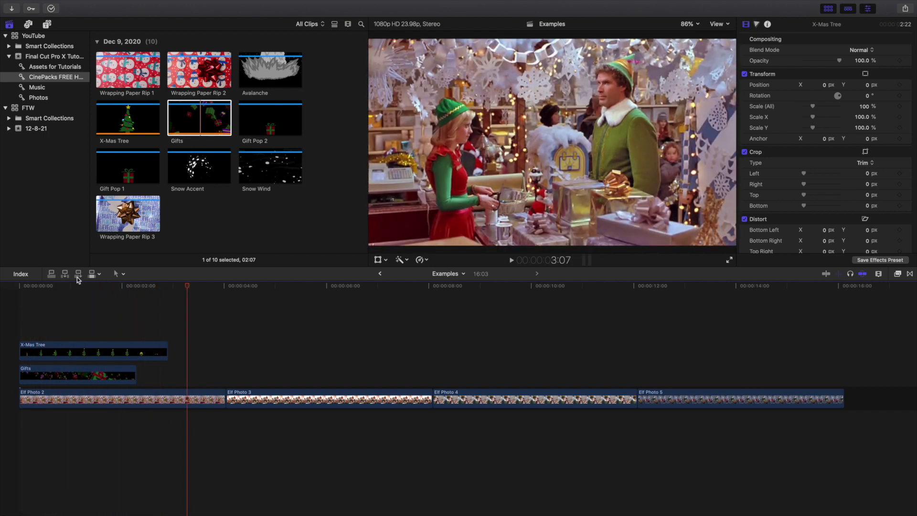
Place Gift Pop 2 right after the Gifts clip and preview its animation
{"action": "left_click", "coordinate": [260, 120]}
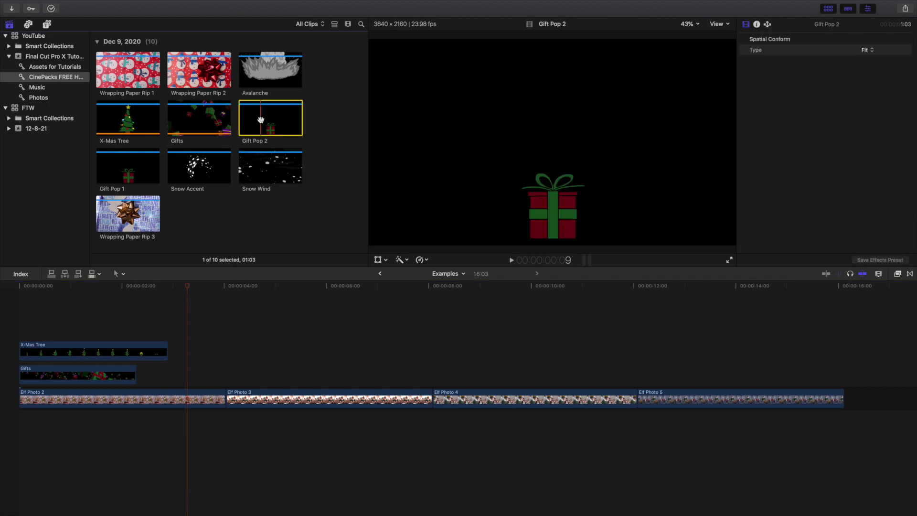
{"action": "left_click_drag", "start_coordinate": [256, 142], "coordinate": [173, 359]}
{"action": "left_click", "coordinate": [173, 335]}
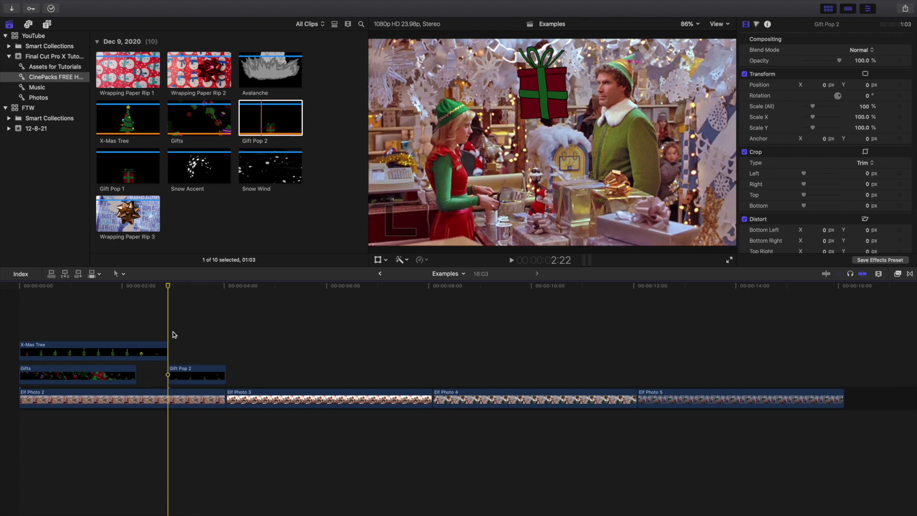
{"action": "key", "text": "space"}
{"action": "left_click", "coordinate": [17, 331]}
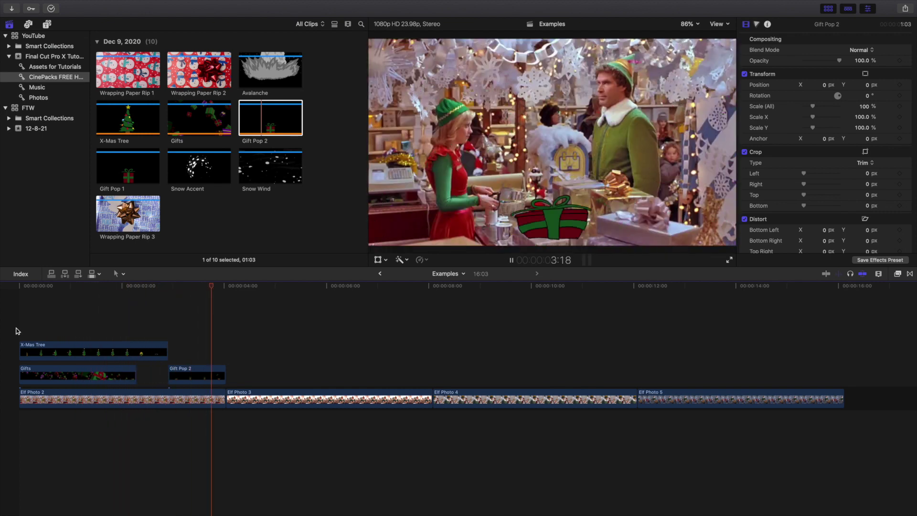
{"action": "key", "text": "space"}
Add Snow Accent then Snow Wind above Elf Photo 3's start and preview the snow
{"action": "left_click", "coordinate": [239, 342]}
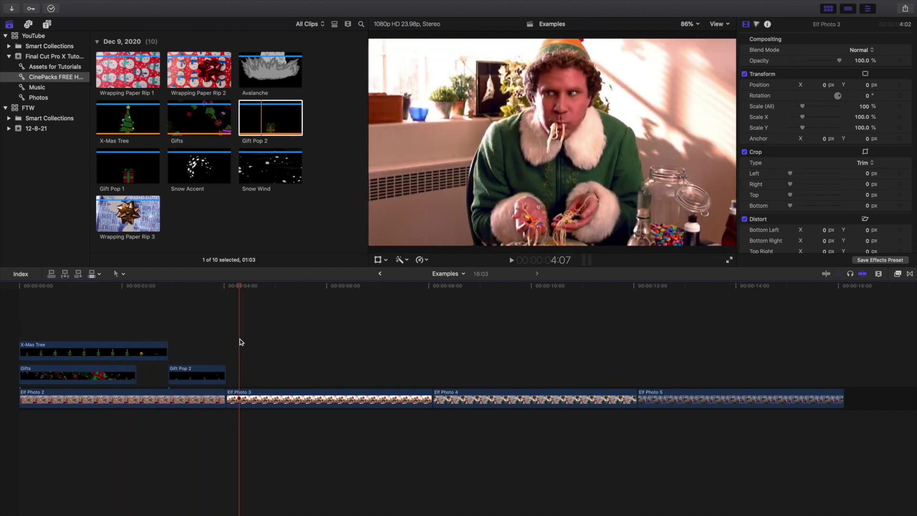
{"action": "left_click_drag", "start_coordinate": [194, 164], "coordinate": [232, 349]}
{"action": "left_click_drag", "start_coordinate": [265, 165], "coordinate": [274, 368]}
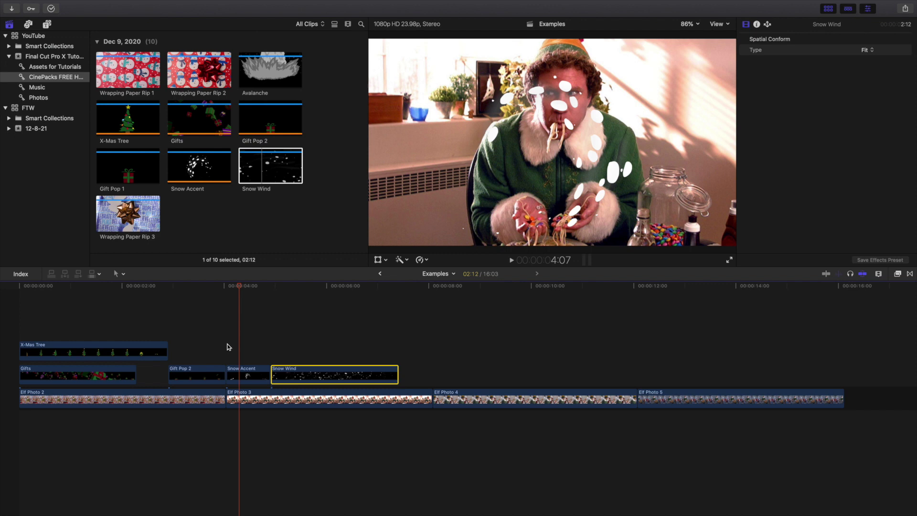
{"action": "left_click", "coordinate": [227, 345]}
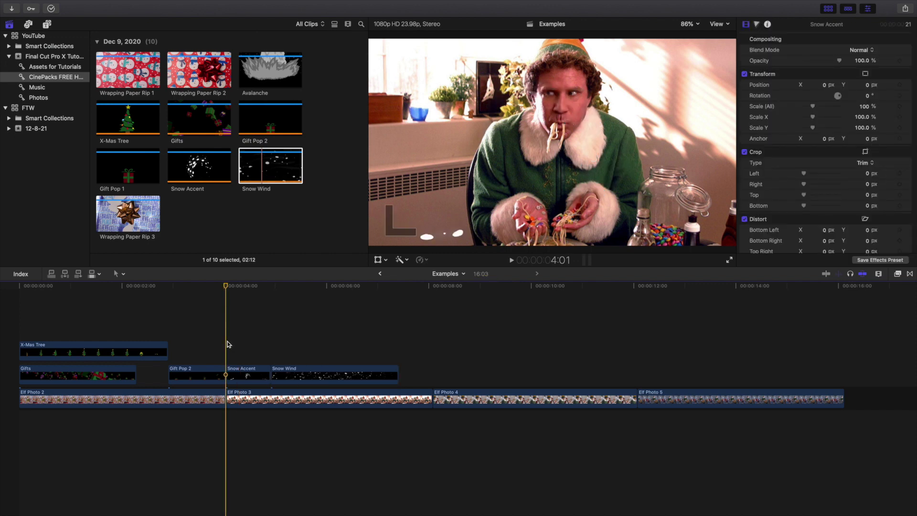
{"action": "key", "text": "space"}
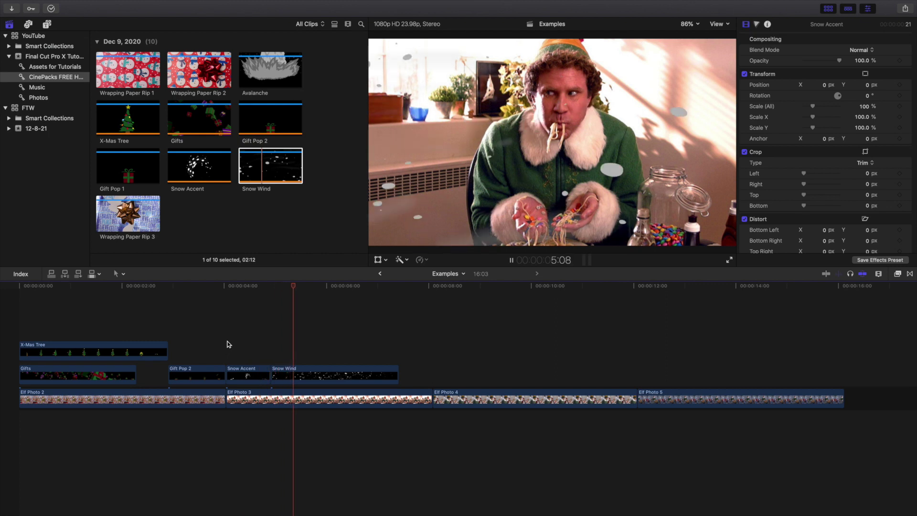
{"action": "key", "text": "space"}
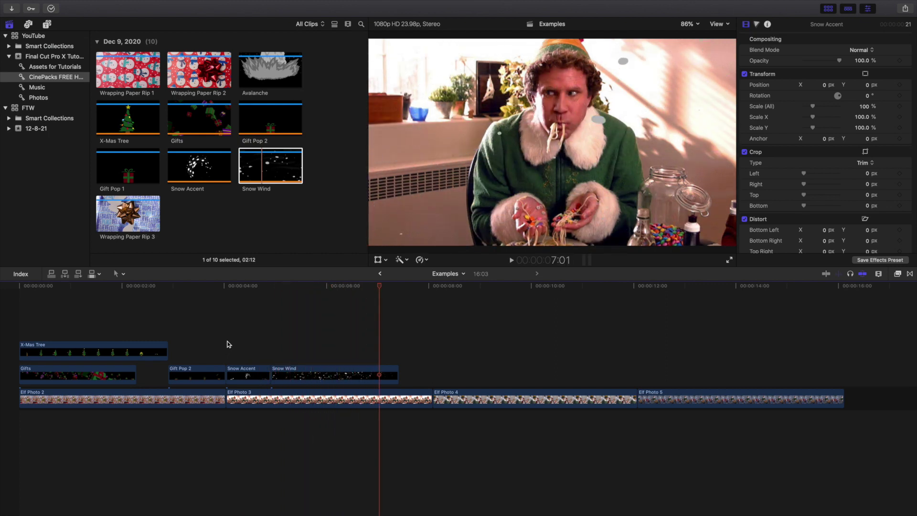
Place Avalanche above Elf Photo 3's end, then shift it later to cover the cut into Elf Photo 4
{"action": "left_click_drag", "start_coordinate": [284, 87], "coordinate": [374, 327]}
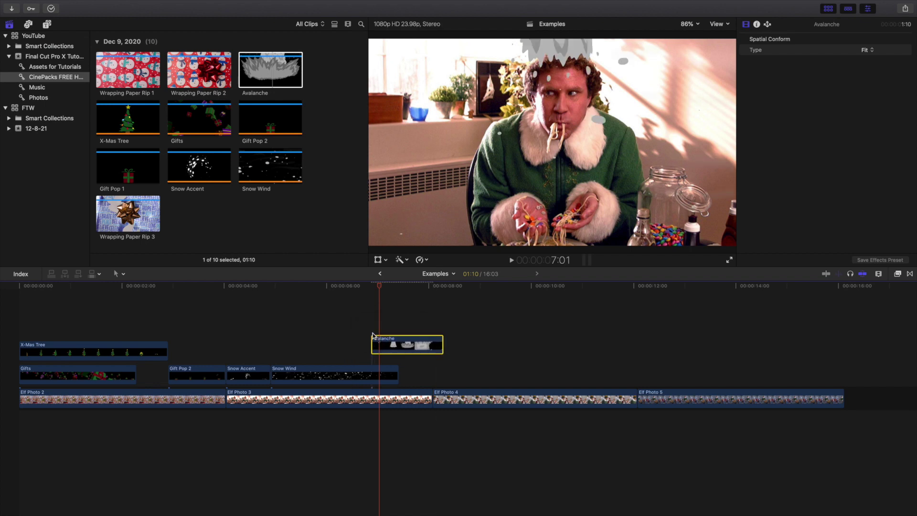
{"action": "left_click", "coordinate": [374, 319]}
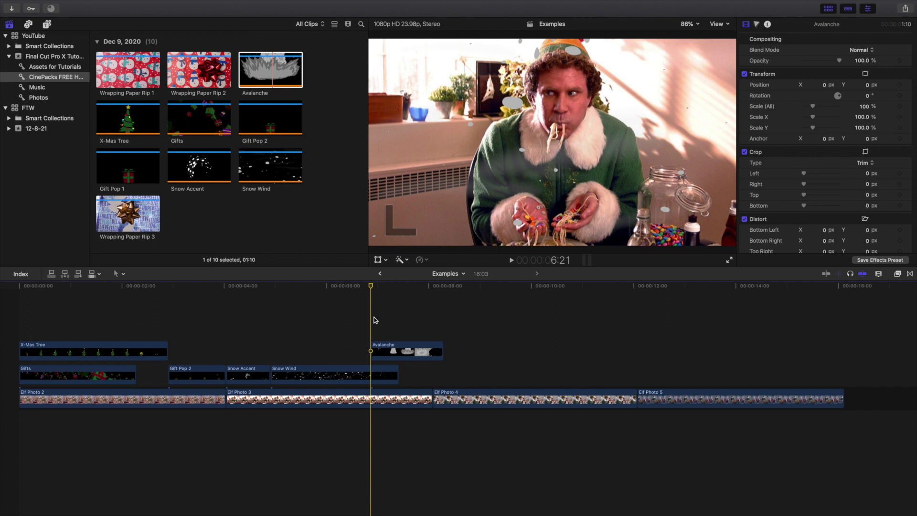
{"action": "key", "text": "space"}
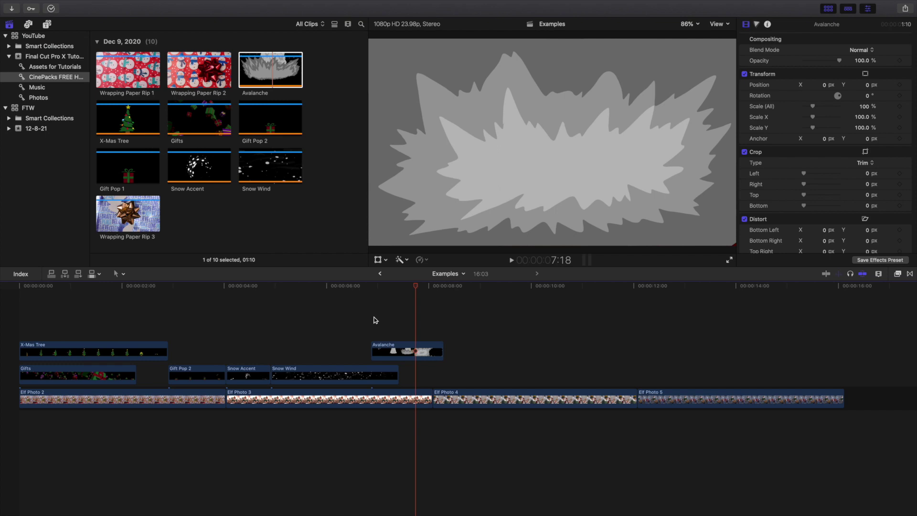
{"action": "left_click_drag", "start_coordinate": [404, 347], "coordinate": [433, 336]}
{"action": "left_click", "coordinate": [433, 336]}
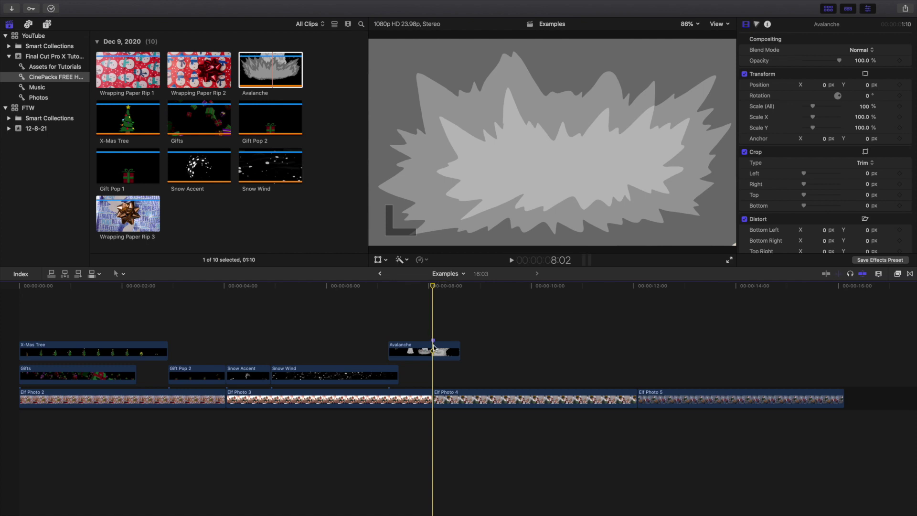
{"action": "key", "text": "s"}
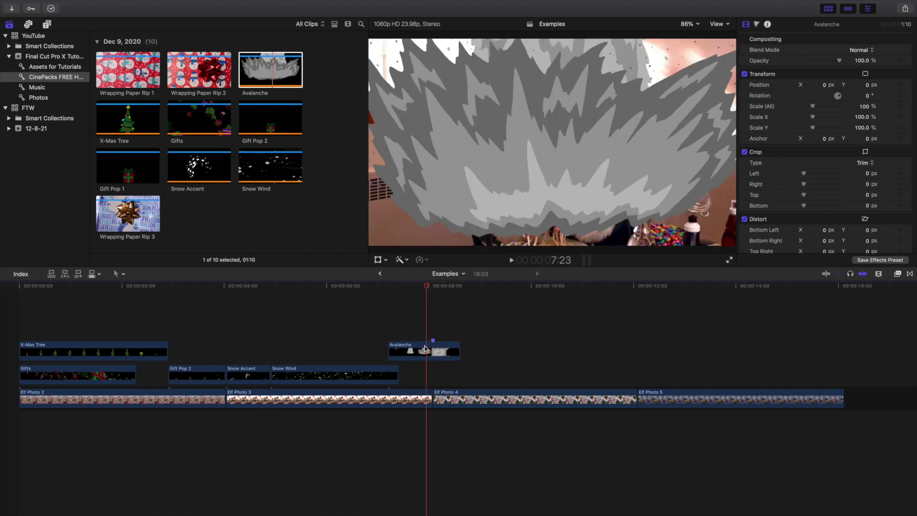
{"action": "key", "text": "s"}
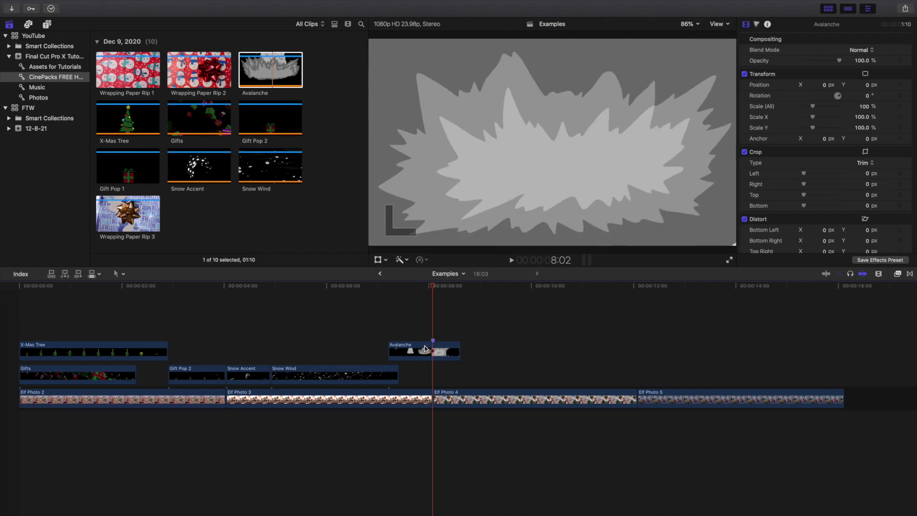
Play the edit from the start, stopping on Elf Photo 4 at 9:18 after the avalanche
{"action": "left_click", "coordinate": [6, 344]}
{"action": "key", "text": "space"}
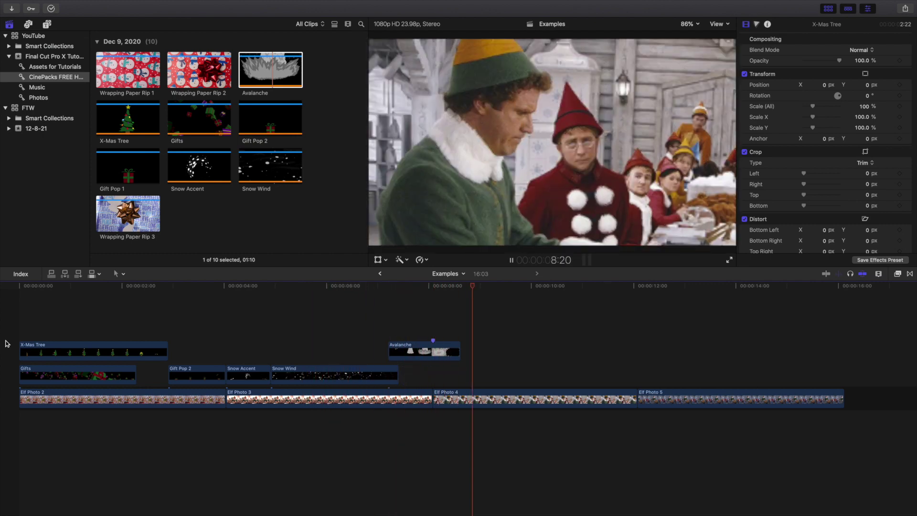
{"action": "key", "text": "space"}
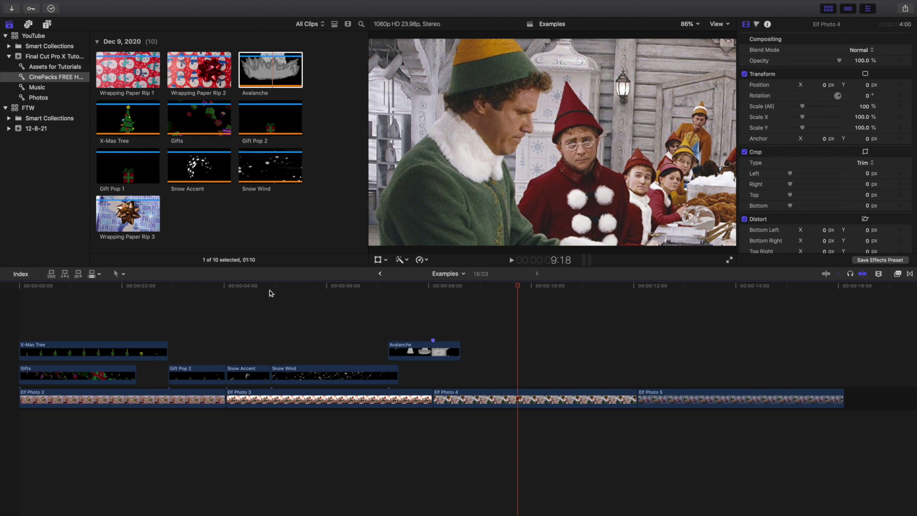
{"action": "scroll", "coordinate": [508, 375], "scroll_direction": "right", "scroll_amount": 3}
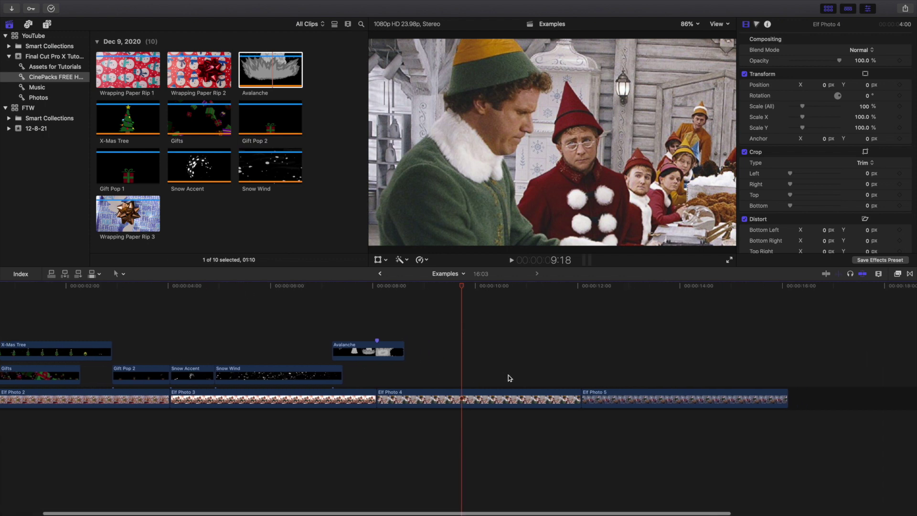
{"action": "scroll", "coordinate": [508, 374], "scroll_direction": "right", "scroll_amount": 3}
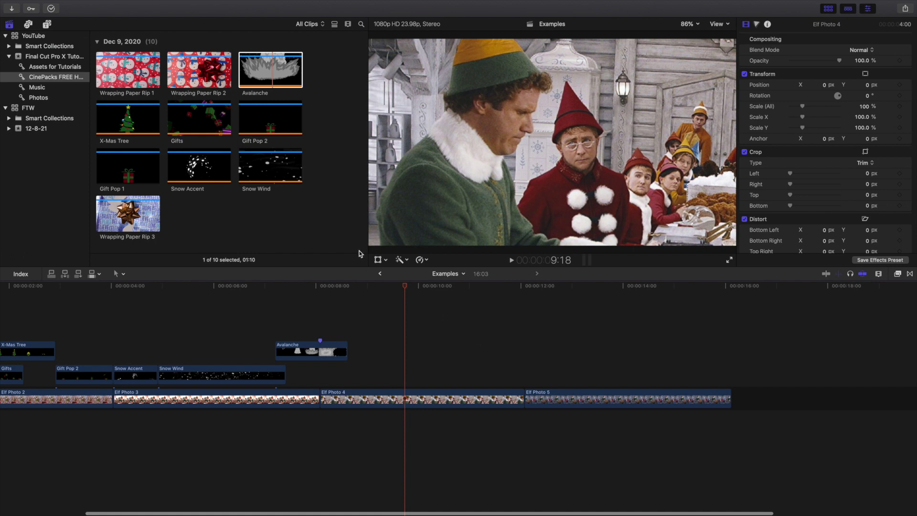
Add Wrapping Paper Rip 2 above Elf Photo 4 and step frame by frame through the rip
{"action": "left_click_drag", "start_coordinate": [193, 71], "coordinate": [454, 351]}
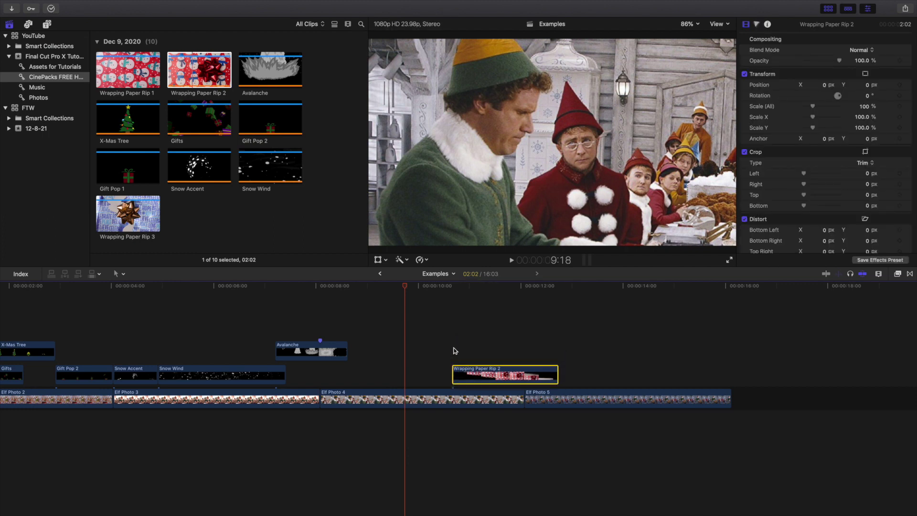
{"action": "left_click", "coordinate": [455, 351]}
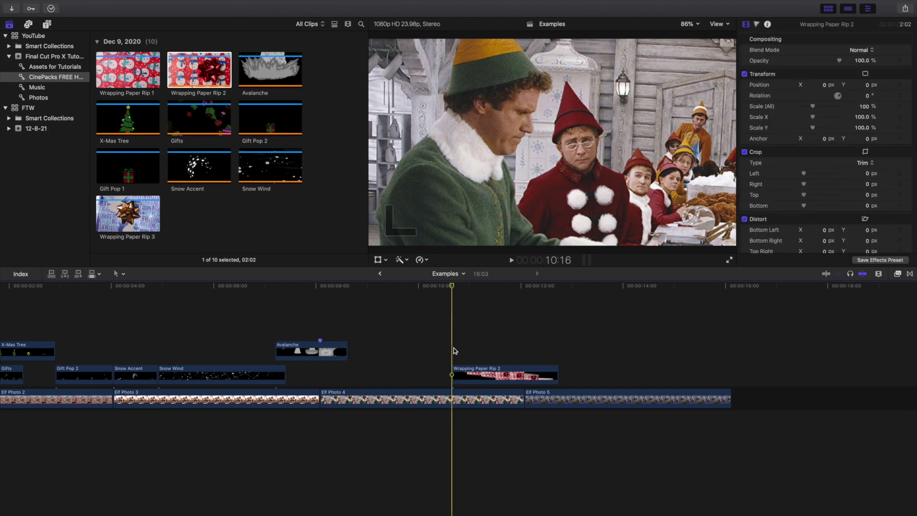
{"action": "key", "text": "Right"}
{"action": "key", "text": "Right"}
{"action": "key", "text": "Right"}
{"action": "key", "text": "Right"}
{"action": "key", "text": "Right"}
{"action": "key", "text": "Right"}
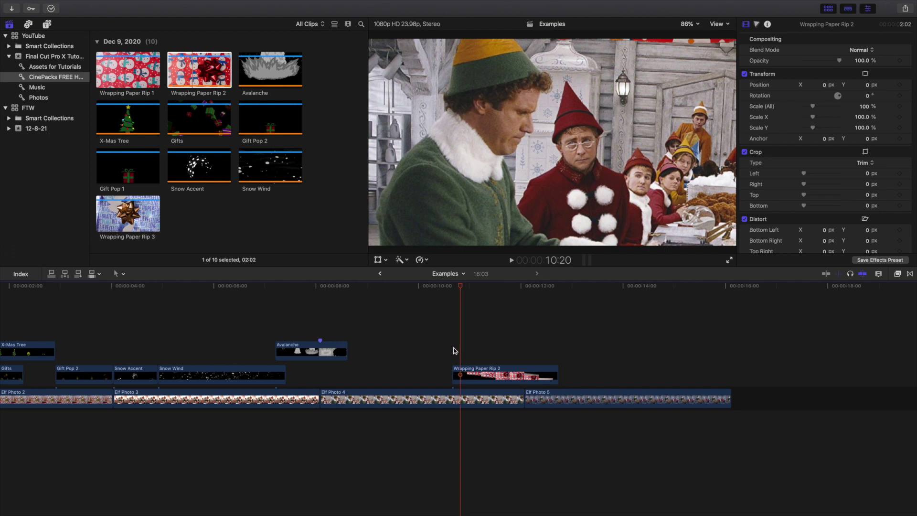
{"action": "key", "text": "Right"}
{"action": "key", "text": "Right"}
{"action": "key", "text": "Right"}
{"action": "key", "text": "Right"}
{"action": "key", "text": "Right"}
{"action": "key", "text": "Right"}
{"action": "key", "text": "Right"}
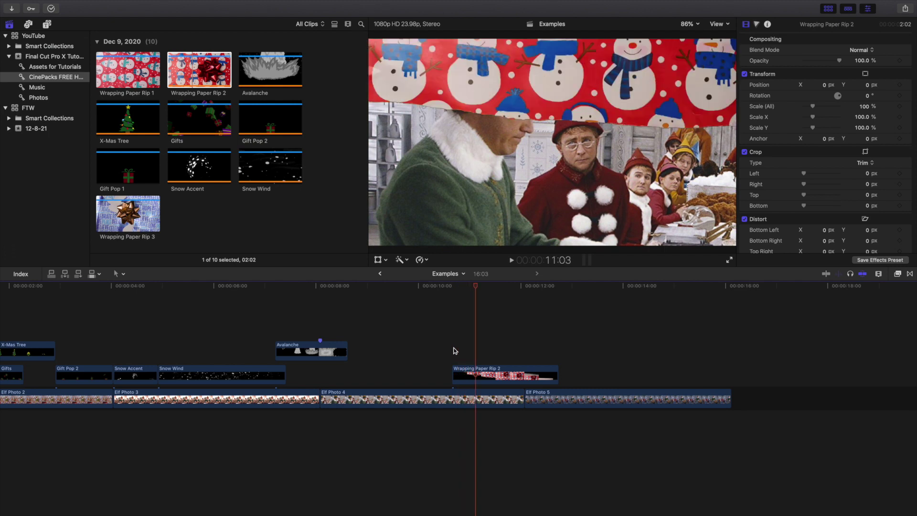
{"action": "key", "text": "Right"}
{"action": "key", "text": "Right"}
{"action": "key", "text": "Right"}
{"action": "key", "text": "Right"}
{"action": "key", "text": "Right"}
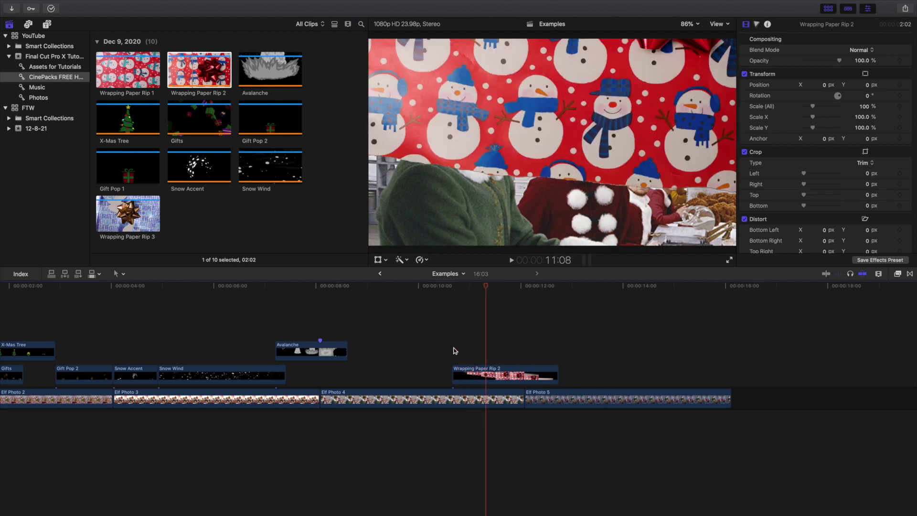
{"action": "key", "text": "Right"}
{"action": "key", "text": "Right"}
{"action": "key", "text": "Right"}
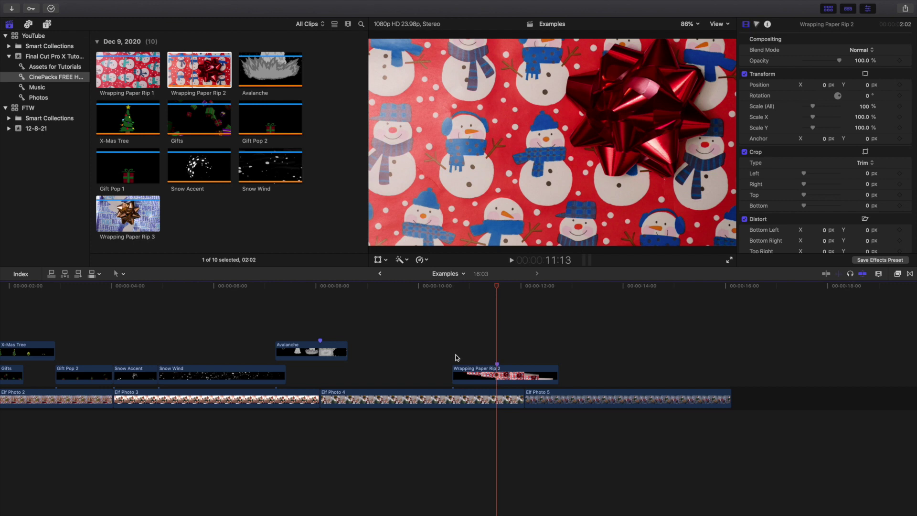
{"action": "left_click", "coordinate": [437, 362]}
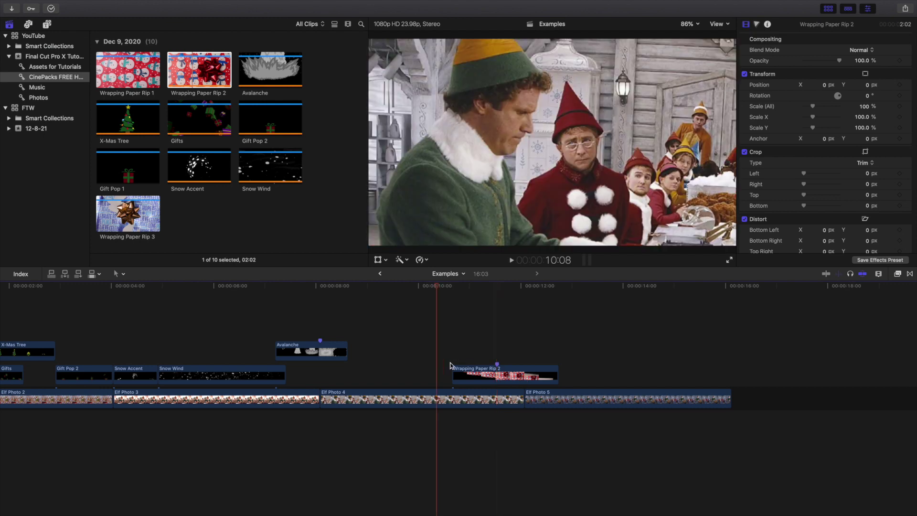
Shift Wrapping Paper Rip 2 later and step frames to confirm the paper covers the Elf Photo 5 cut
{"action": "left_click_drag", "start_coordinate": [500, 377], "coordinate": [526, 377]}
{"action": "left_click", "coordinate": [524, 352]}
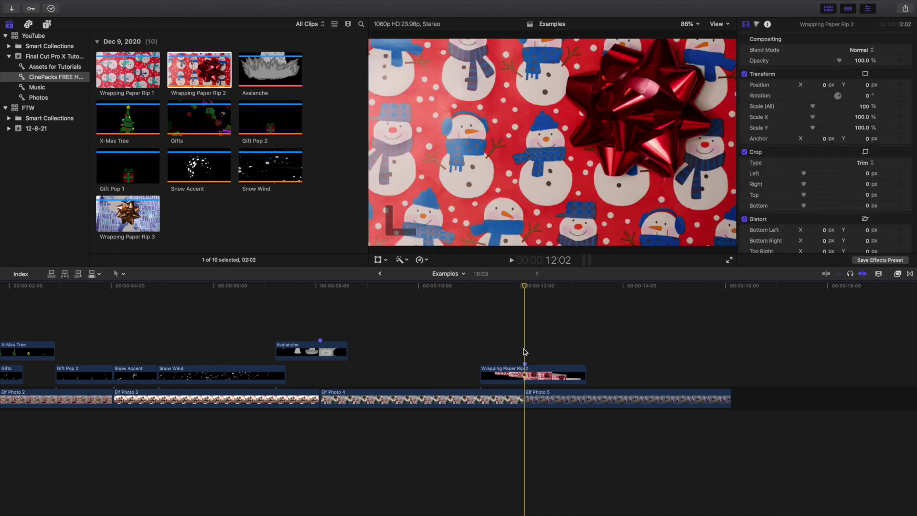
{"action": "left_click", "coordinate": [503, 358]}
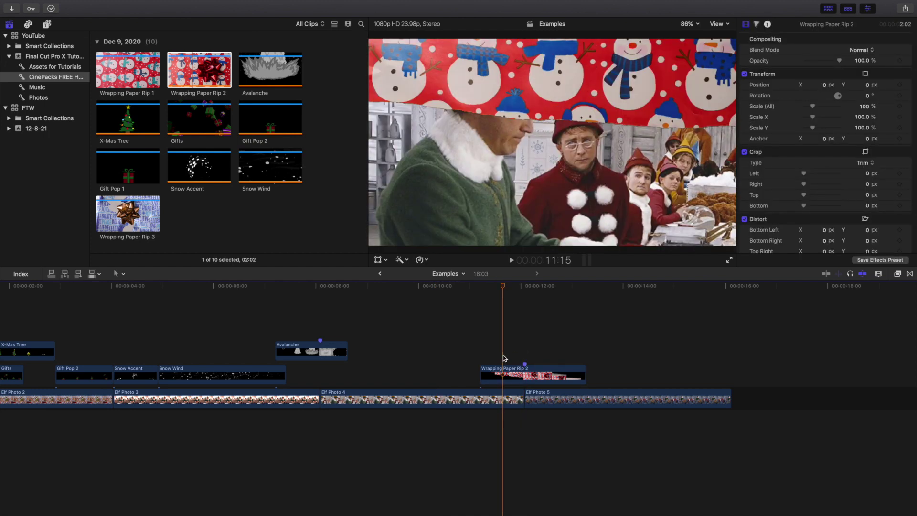
{"action": "key", "text": "Right"}
{"action": "key", "text": "Right"}
{"action": "key", "text": "Right"}
{"action": "key", "text": "Right"}
{"action": "key", "text": "Right"}
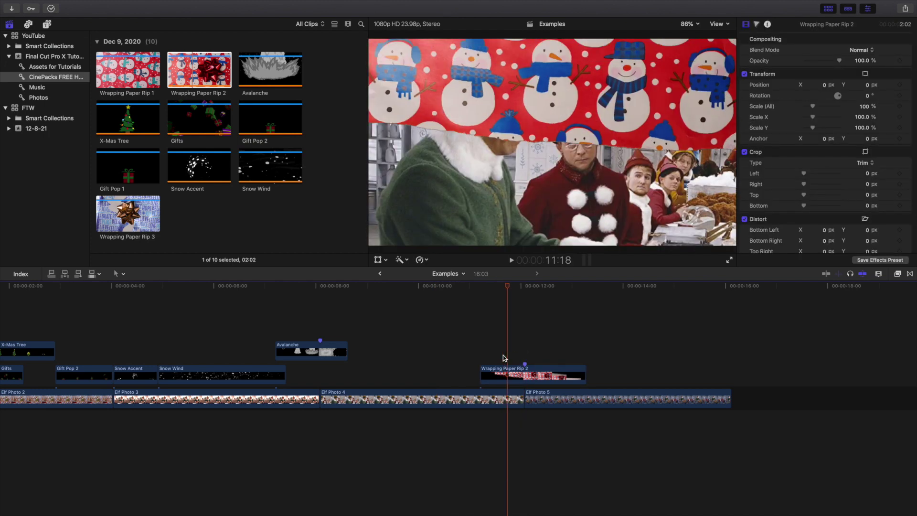
{"action": "key", "text": "Right"}
{"action": "key", "text": "Right"}
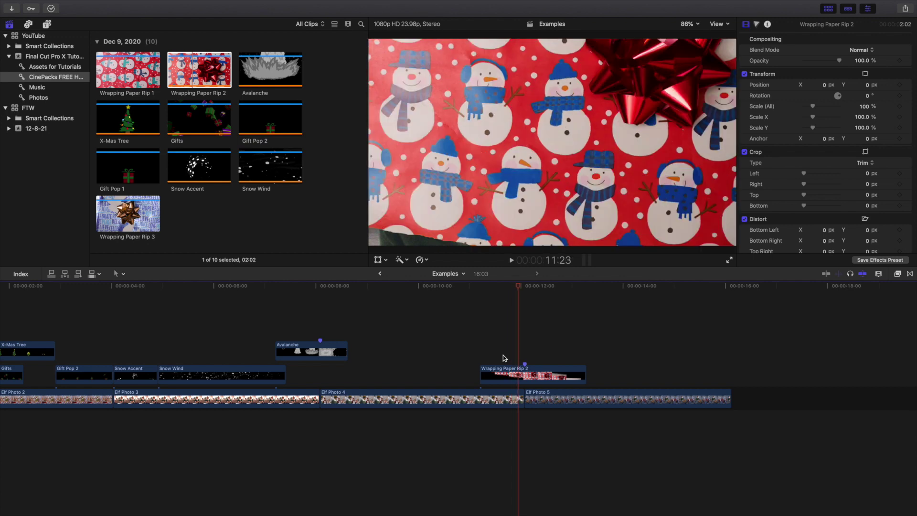
{"action": "key", "text": "Right"}
{"action": "key", "text": "Right"}
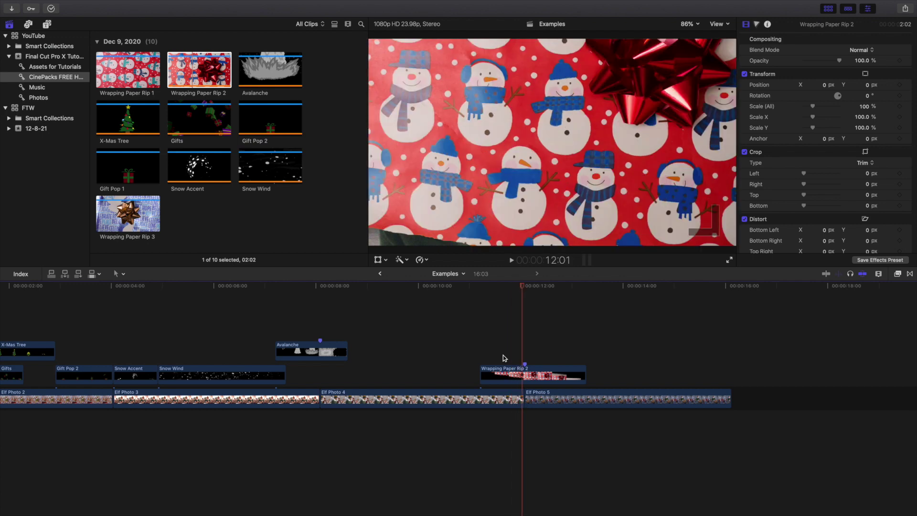
{"action": "key", "text": "Right"}
{"action": "key", "text": "Right"}
{"action": "key", "text": "Right"}
{"action": "key", "text": "Right"}
{"action": "key", "text": "Right"}
{"action": "key", "text": "Right"}
{"action": "key", "text": "Right"}
{"action": "key", "text": "Right"}
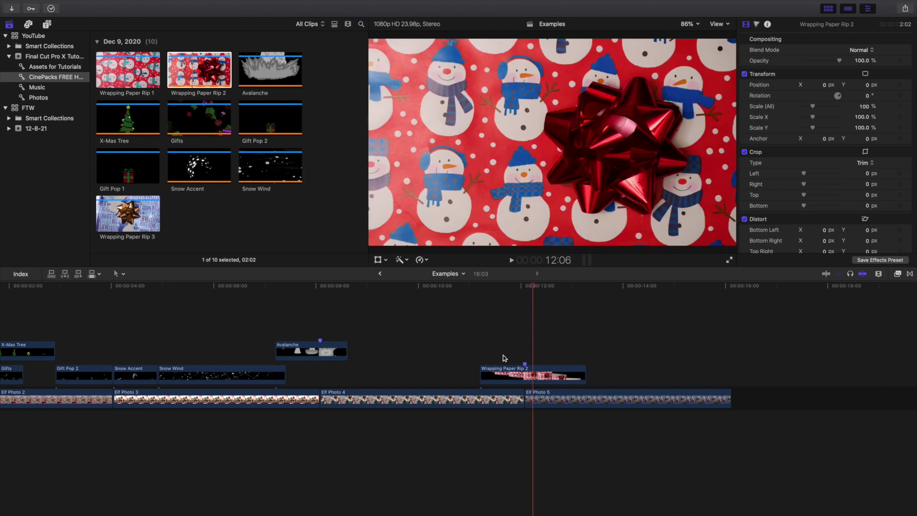
{"action": "left_click", "coordinate": [524, 355]}
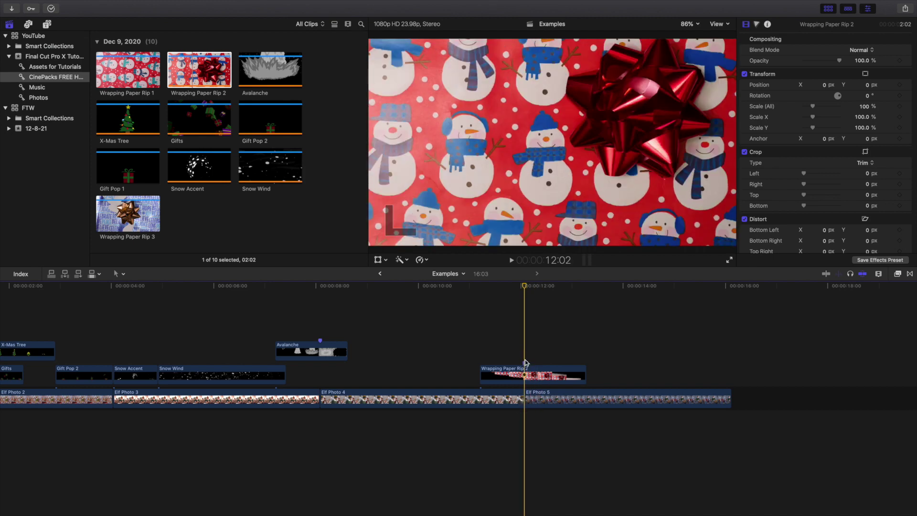
{"action": "scroll", "coordinate": [96, 354], "scroll_direction": "left", "scroll_amount": 3}
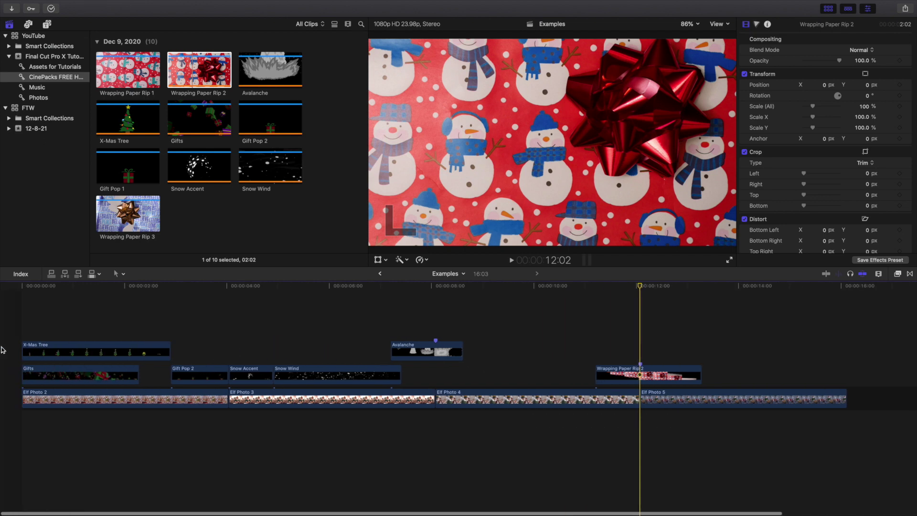
Play the whole edit from the start, then park near 00:00:00:23 on the X-Mas Tree overlay
{"action": "key", "text": "Home"}
{"action": "key", "text": "space"}
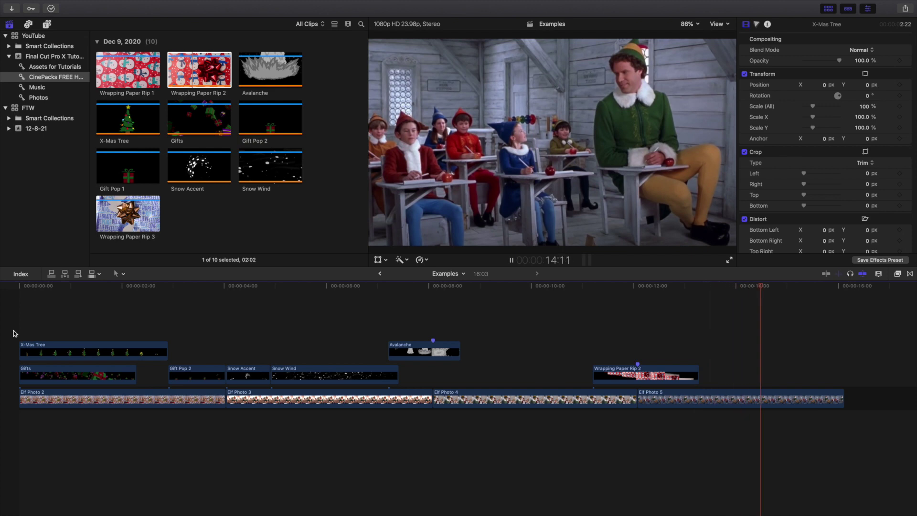
{"action": "key", "text": "space"}
{"action": "left_click", "coordinate": [71, 324]}
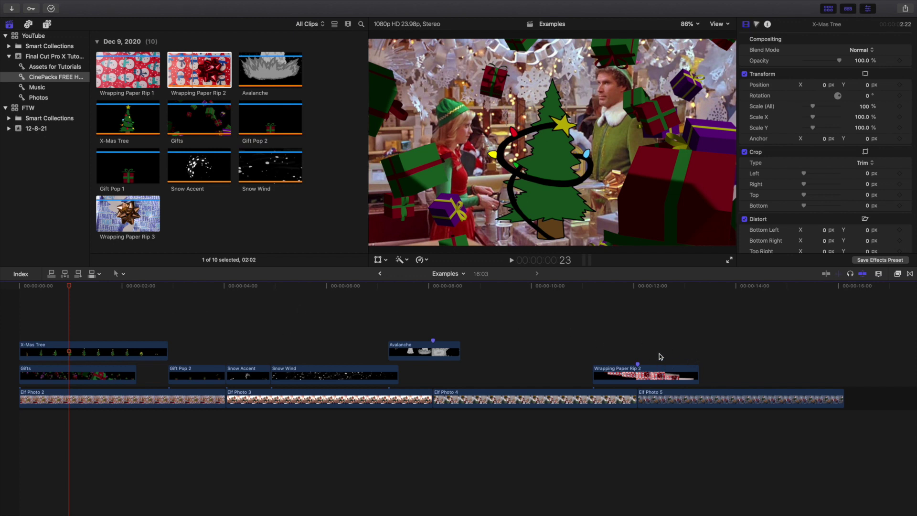
Scale the X-Mas Tree clip to 70% and set its Position Y to -206.7 px
{"action": "left_click", "coordinate": [67, 349]}
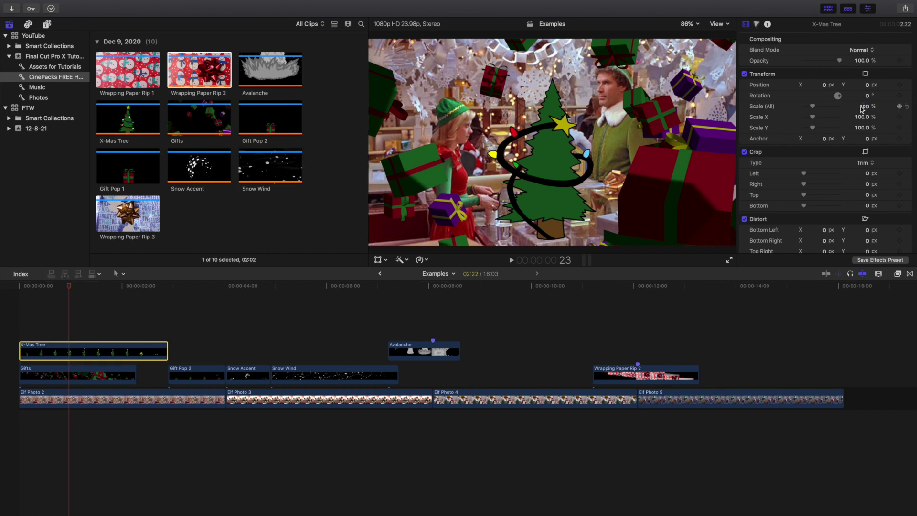
{"action": "left_click_drag", "start_coordinate": [863, 109], "coordinate": [863, 126]}
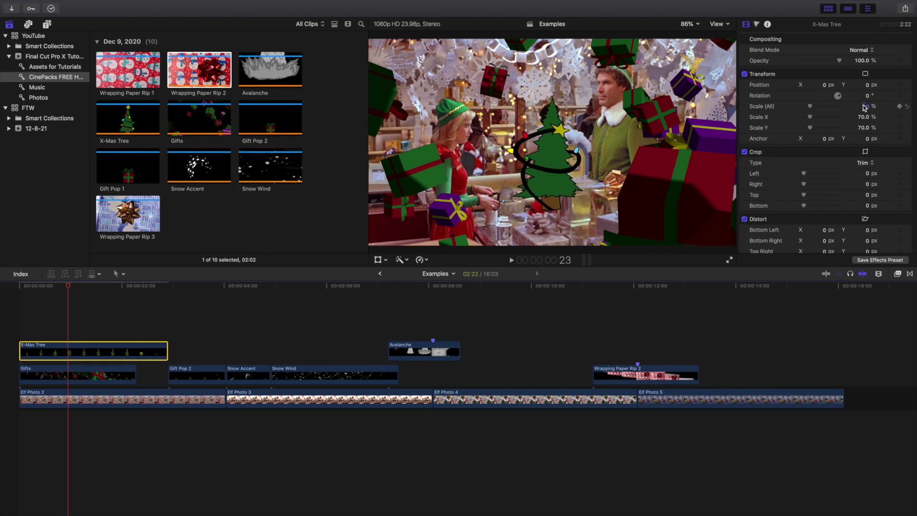
{"action": "left_click_drag", "start_coordinate": [869, 89], "coordinate": [359, 237]}
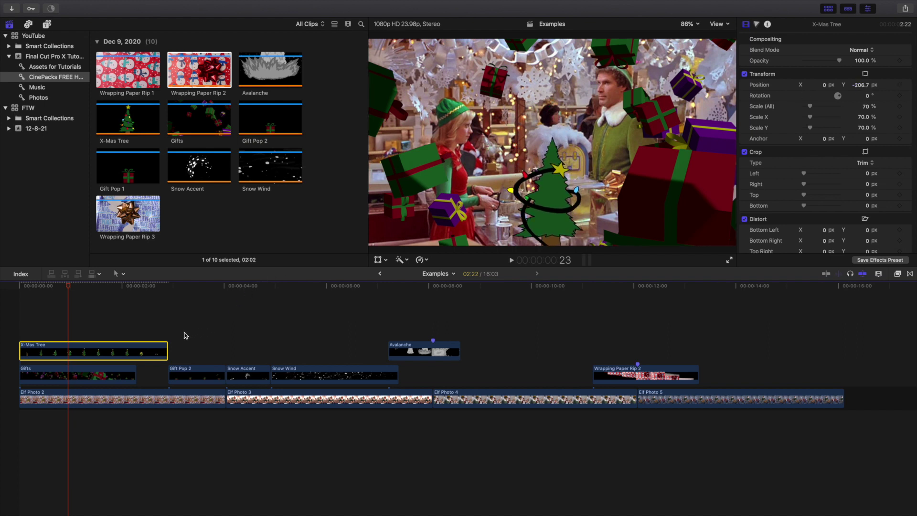
{"action": "left_click", "coordinate": [185, 336]}
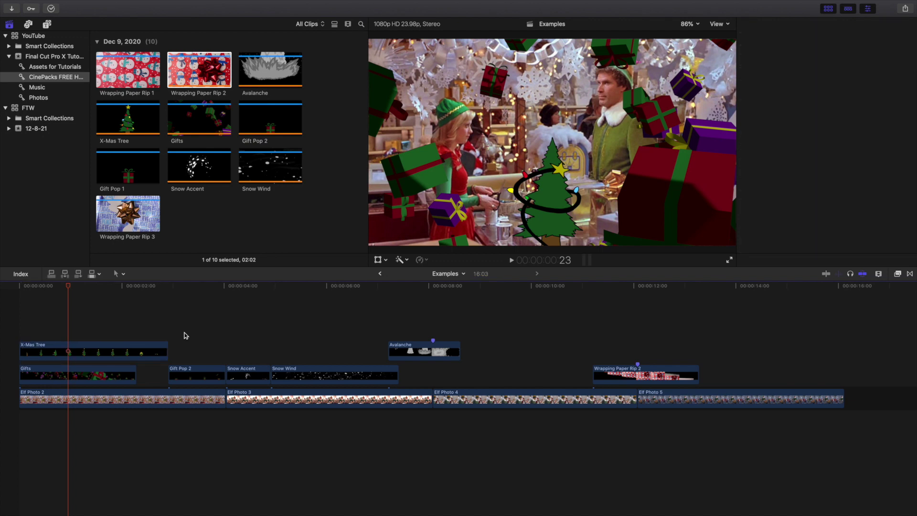
{"action": "left_click", "coordinate": [198, 372]}
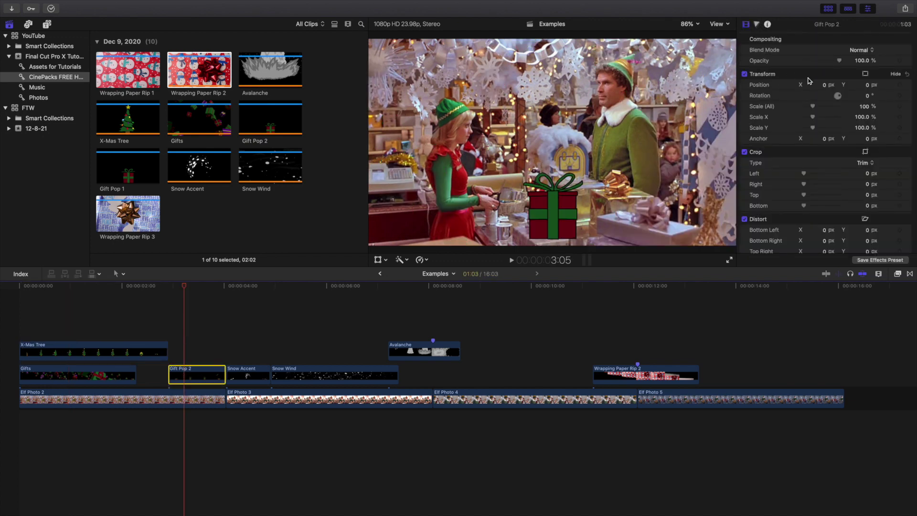
Set Gift Pop 2 to X -721.9 px, Y 227.0 px and 151% scale, then play the edit
{"action": "left_click_drag", "start_coordinate": [824, 84], "coordinate": [798, 85]}
{"action": "left_click_drag", "start_coordinate": [861, 107], "coordinate": [868, 73]}
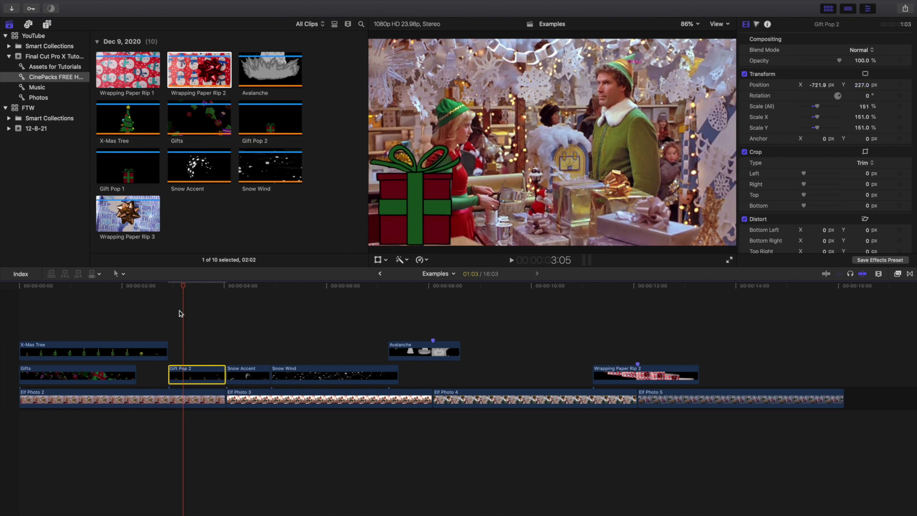
{"action": "left_click", "coordinate": [5, 319]}
{"action": "key", "text": "space"}
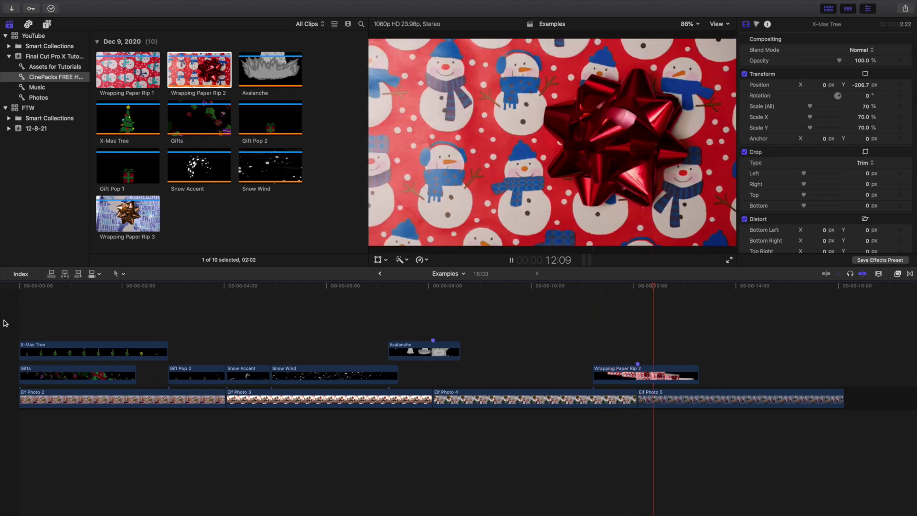
Stop the preview, rewind to the start, and play the Free Holiday Effects project from its opening tree animation
{"action": "key", "text": "space"}
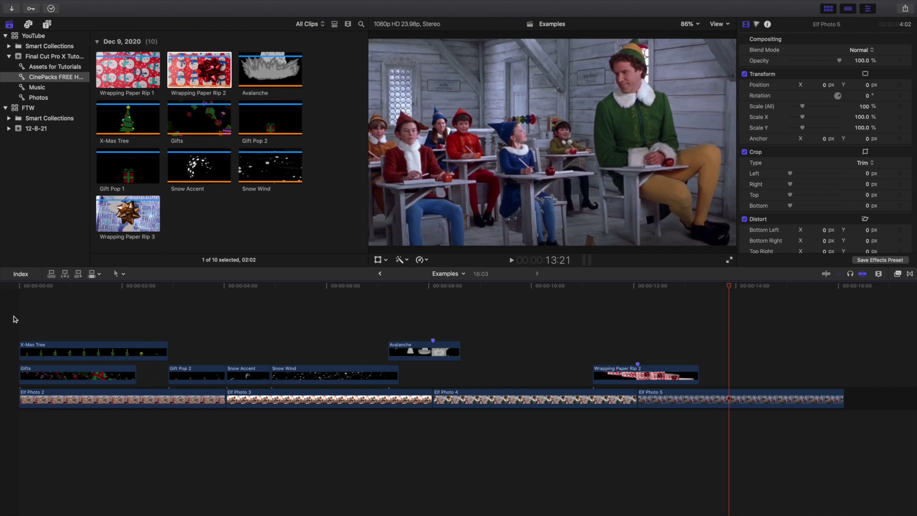
{"action": "key", "text": "Home"}
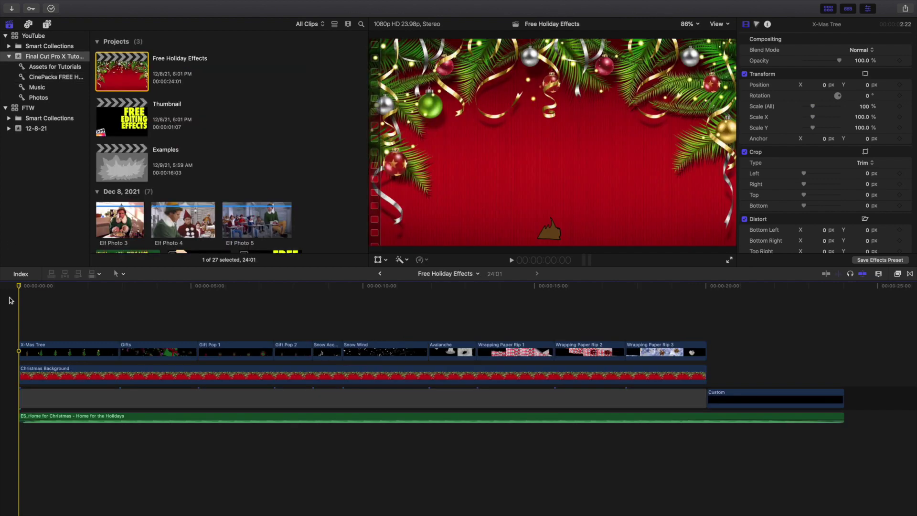
{"action": "key", "text": "space"}
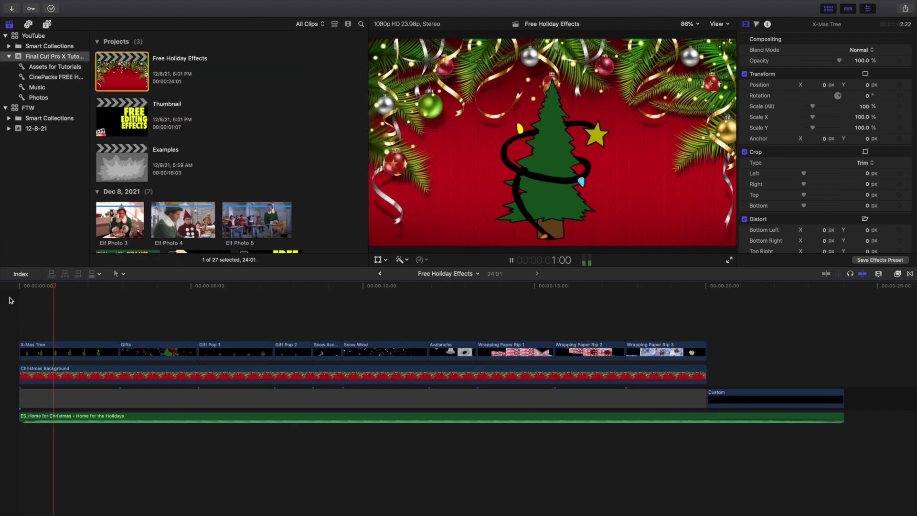